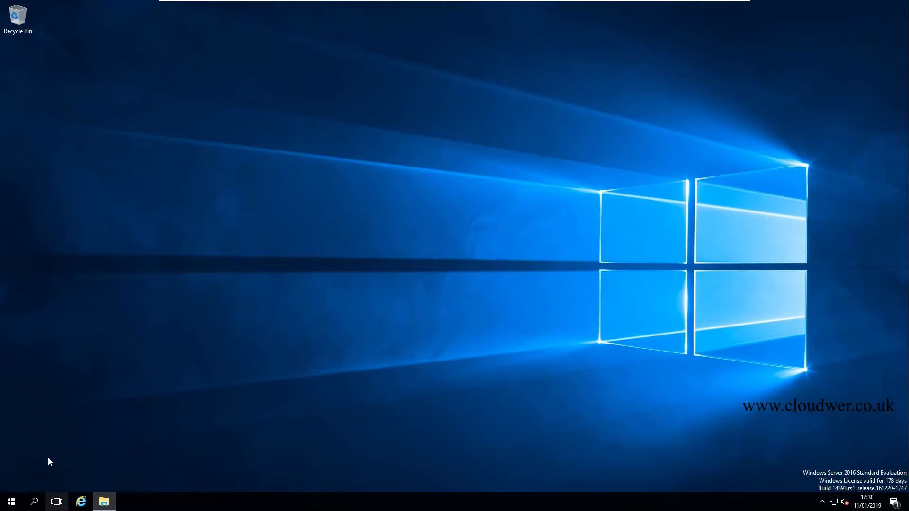
Open Google in Internet Explorer.
click(81, 502)
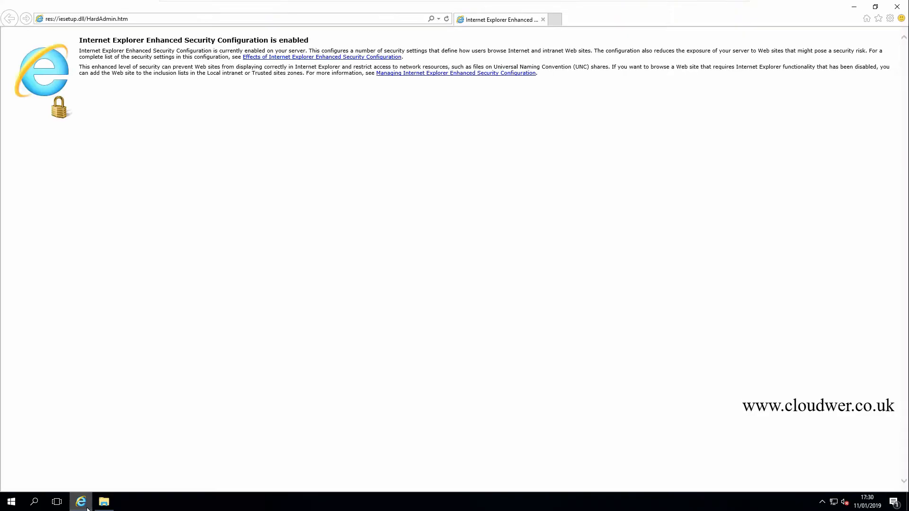
click(185, 21)
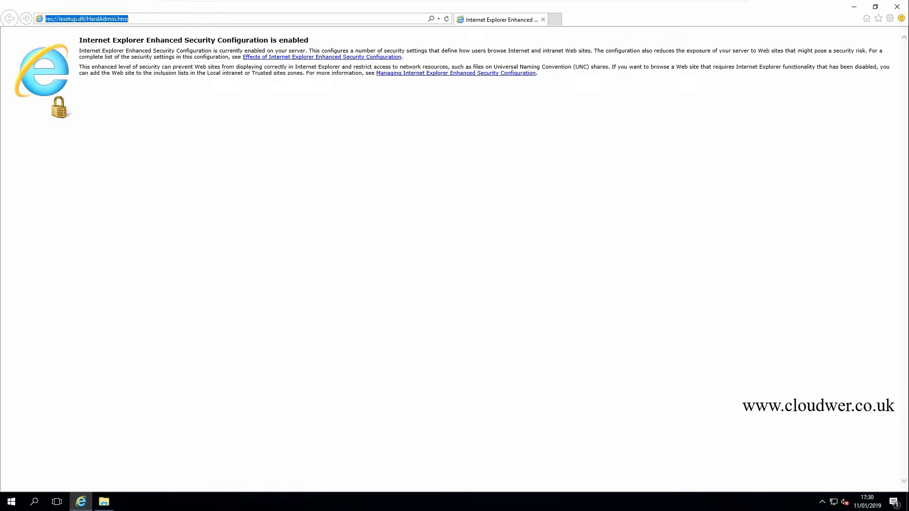
text(google.co.uk/)
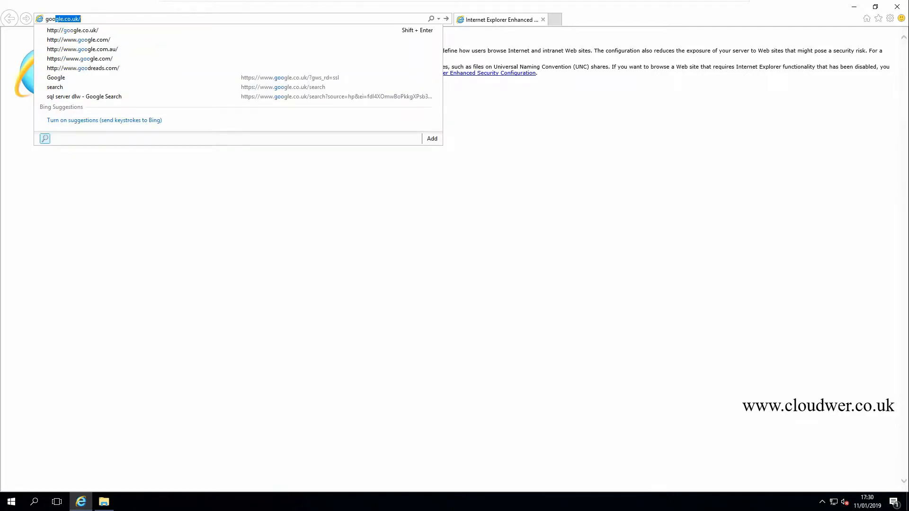
key(Return)
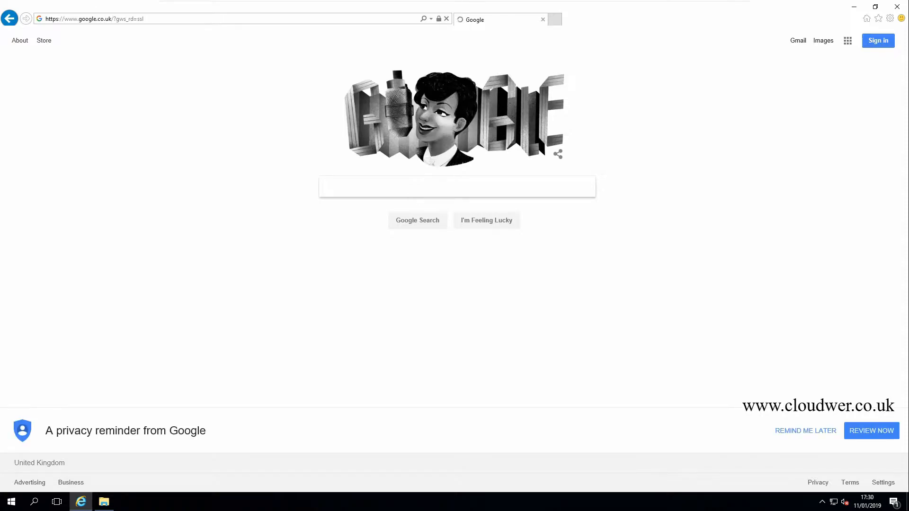
Search for "sql server download" and open Microsoft's SQL Server downloads page.
text(sql ser)
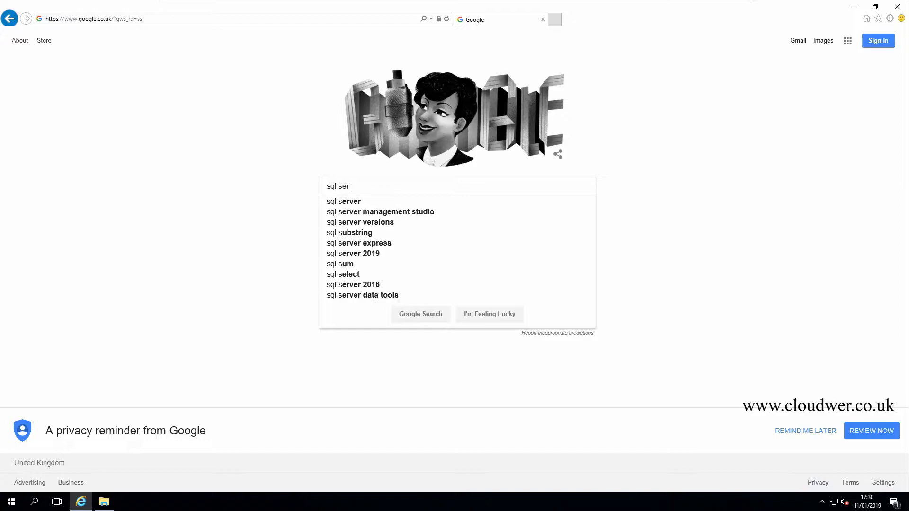
text(ver d)
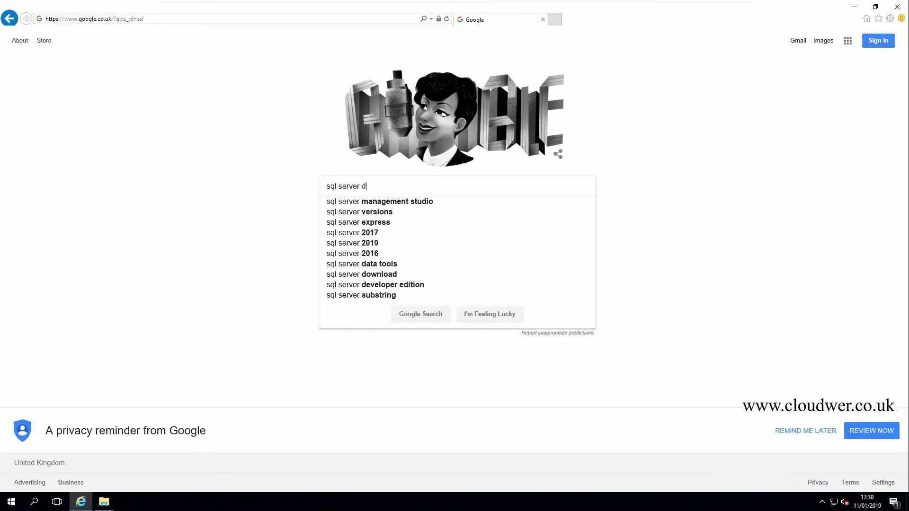
text(ownload)
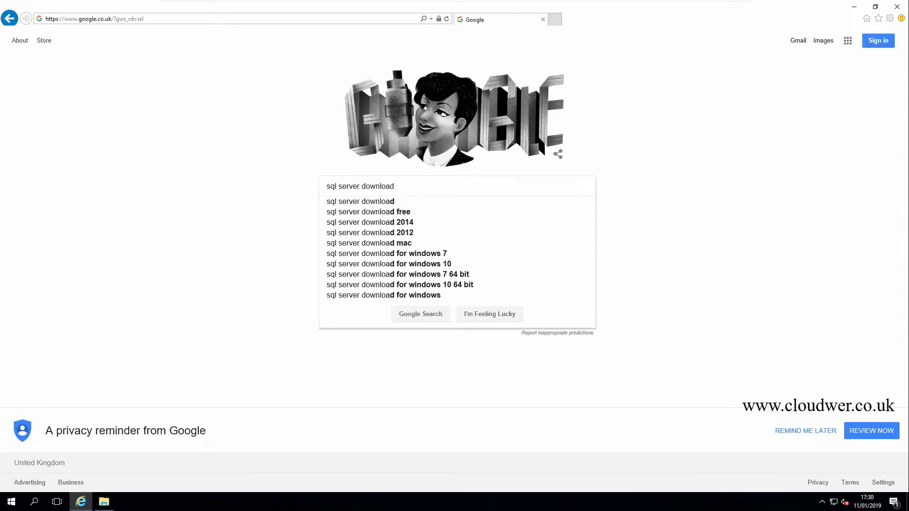
key(Return)
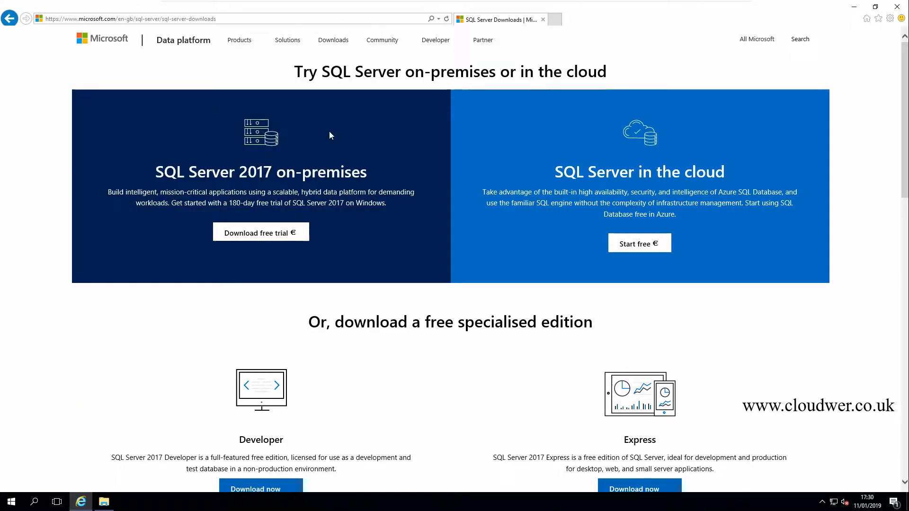
Download the free SQL Server 2017 Developer edition installer and save SQLServer2017-SSEI-Dev.exe.
scroll(330, 136, down, 3)
scroll(330, 136, up, 3)
scroll(331, 135, down, 3)
scroll(330, 134, down, 1)
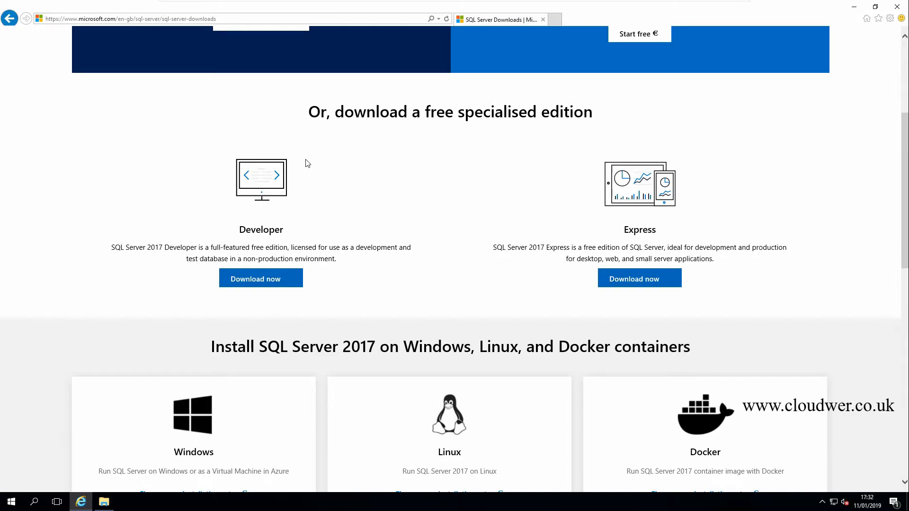
click(254, 283)
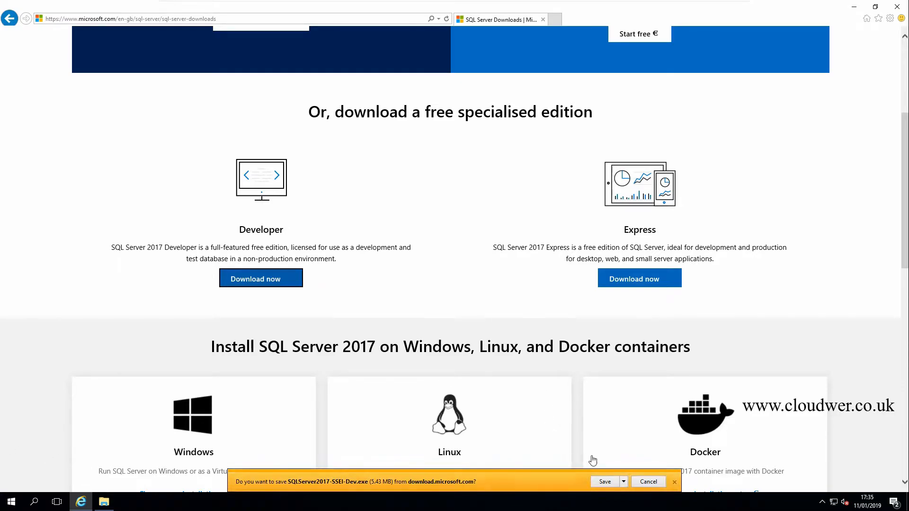
click(625, 482)
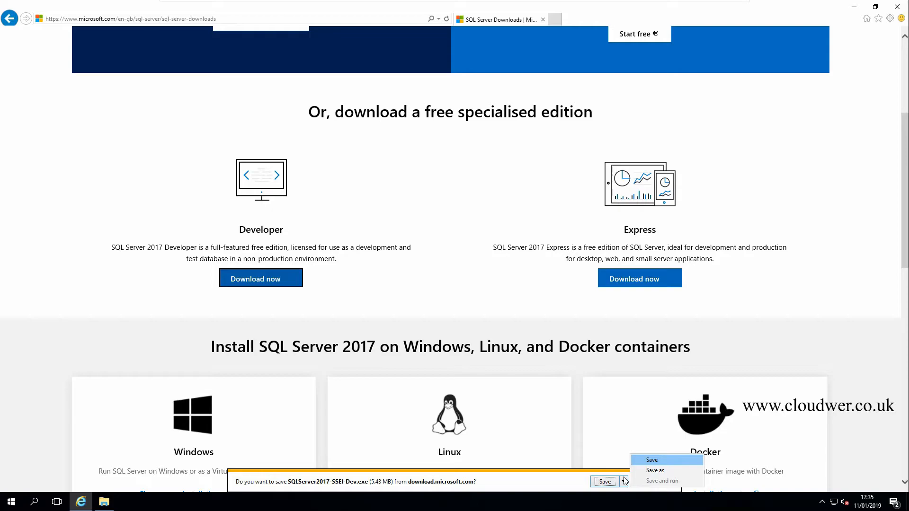
click(652, 461)
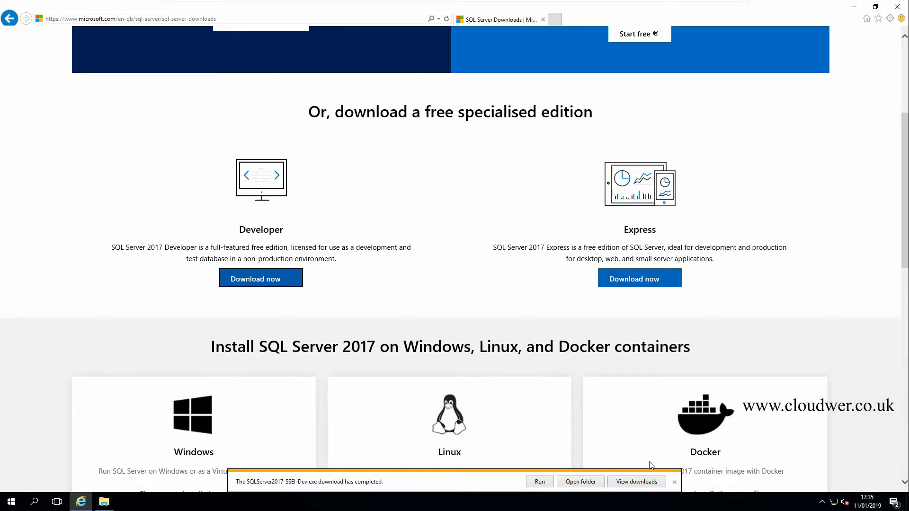
Run the downloaded installer and start a Custom installation with the media location C:\SQLServer2017Media.
click(539, 482)
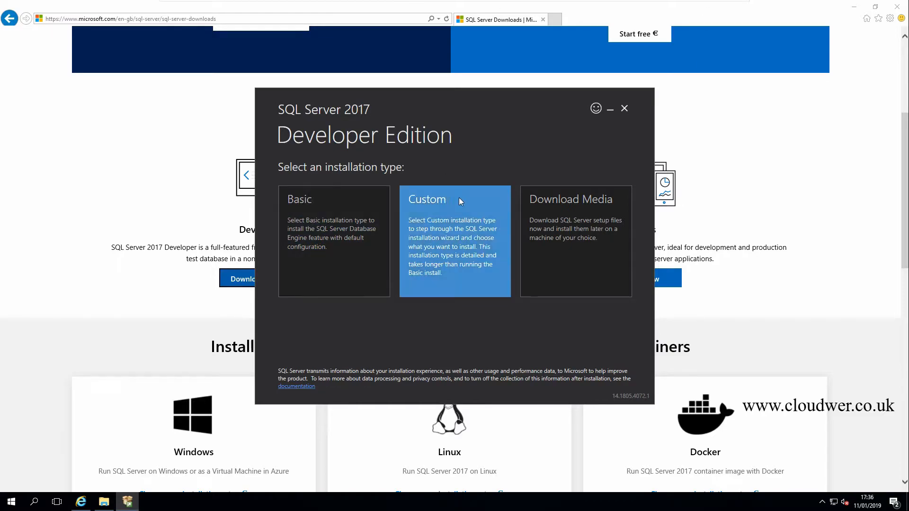
click(461, 218)
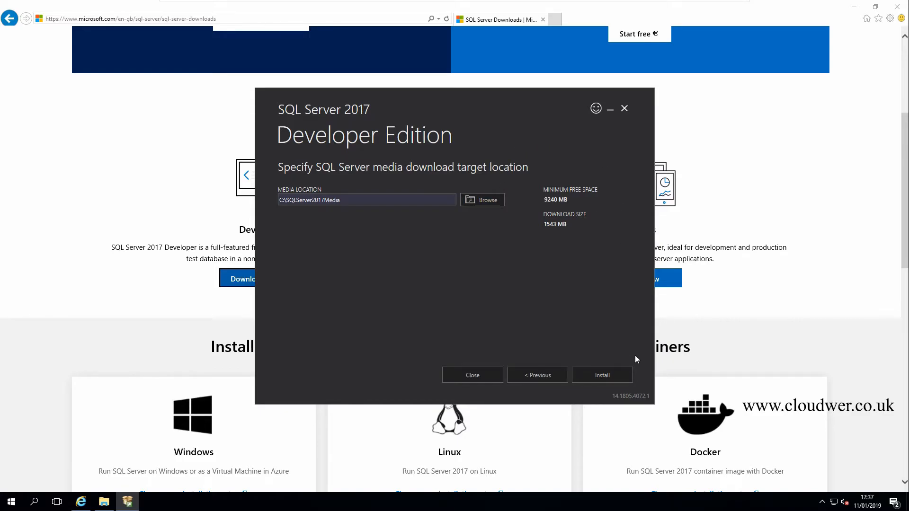
click(601, 377)
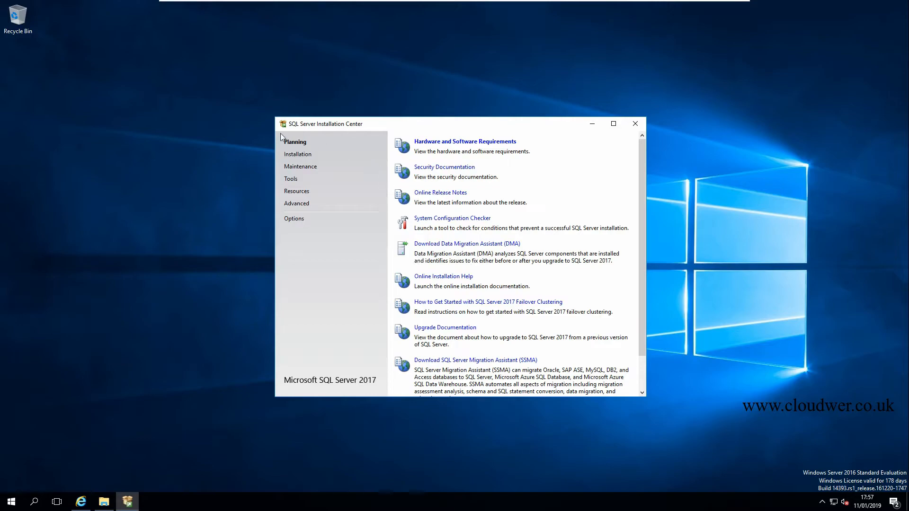
Start a new SQL Server stand-alone installation using the free Developer edition.
click(299, 155)
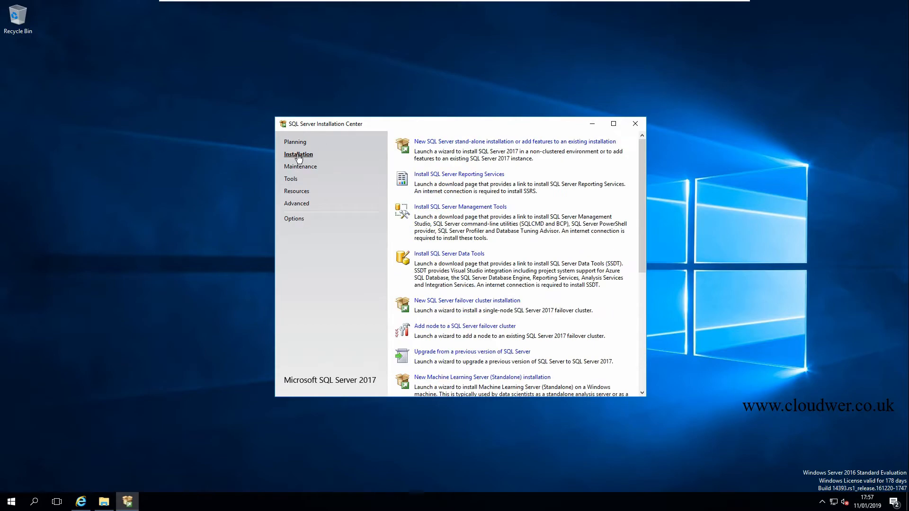
click(483, 142)
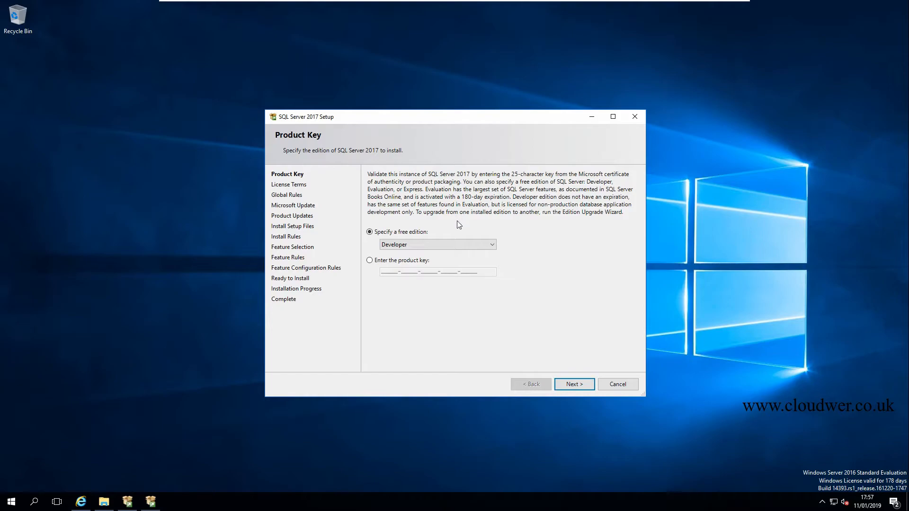
click(574, 385)
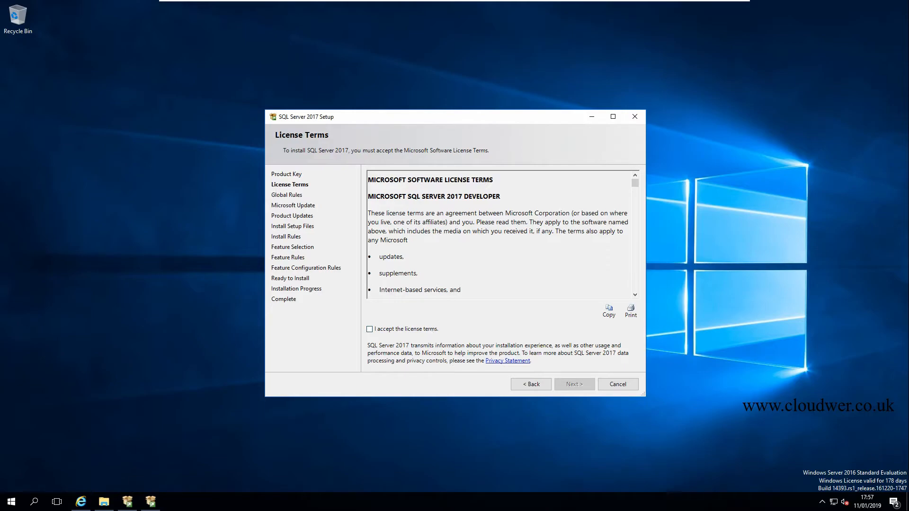
Accept the license terms and continue setup without using Microsoft Update to check for updates.
click(423, 332)
scroll(557, 327, down, 6)
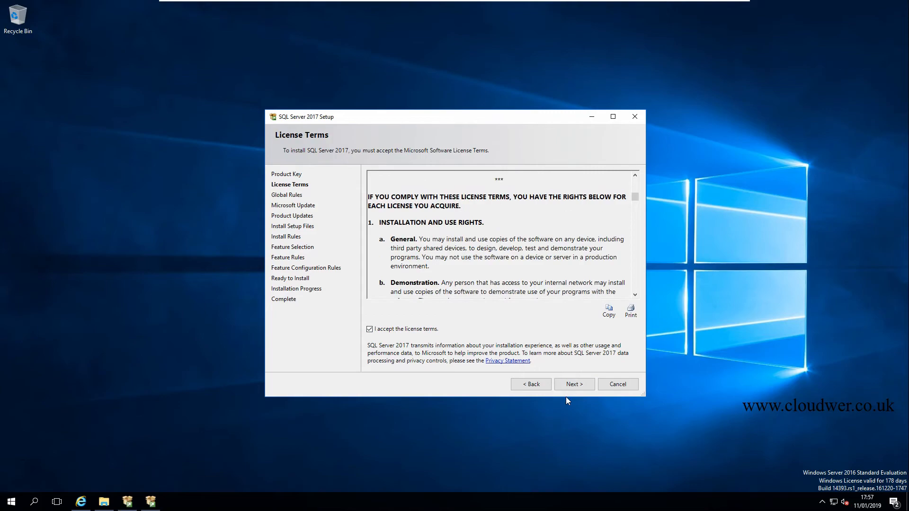
click(570, 386)
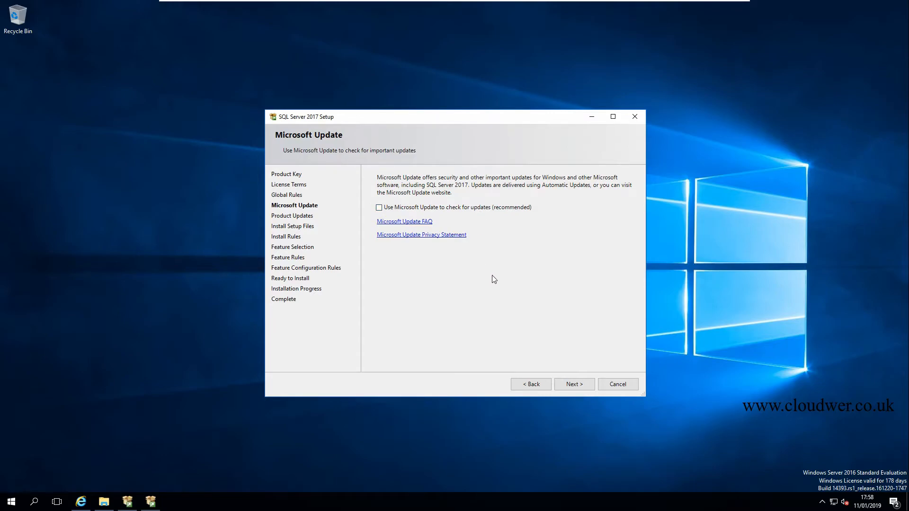
click(569, 387)
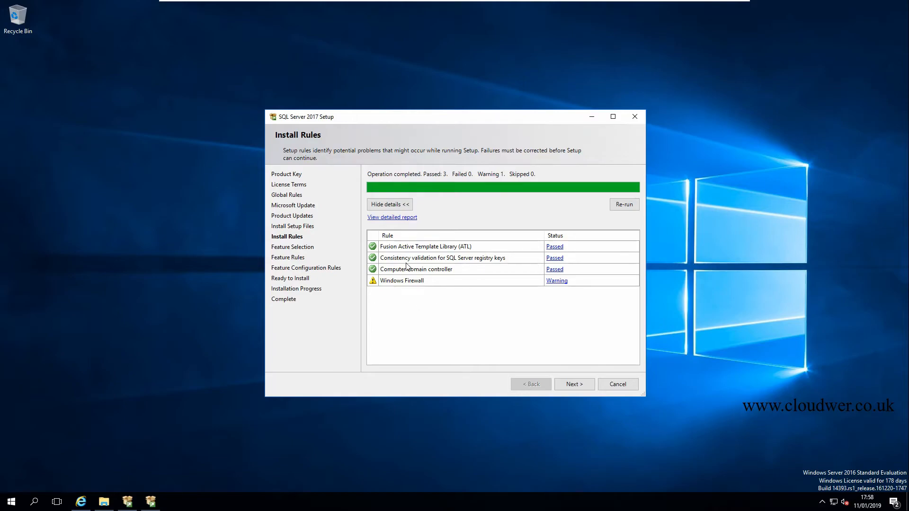
Check the Fusion Active Template Library rule result and continue to the feature selection.
click(552, 249)
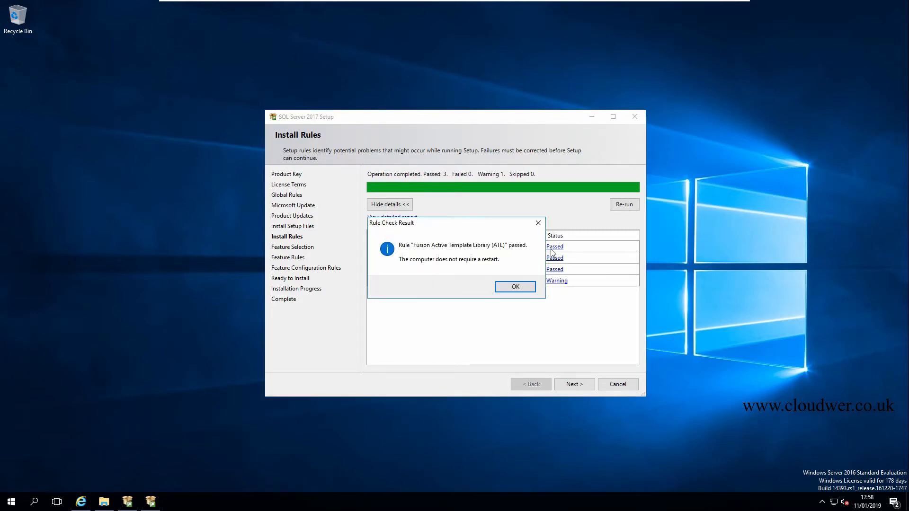
click(515, 288)
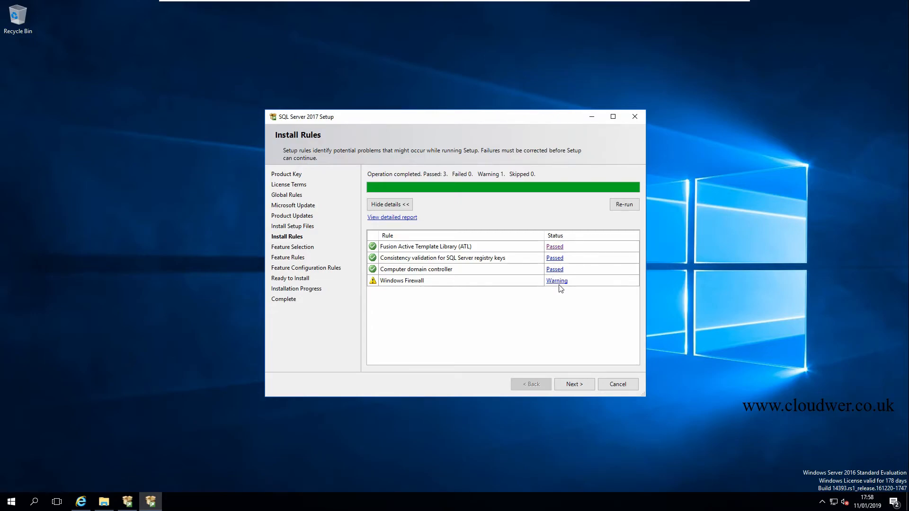
click(572, 381)
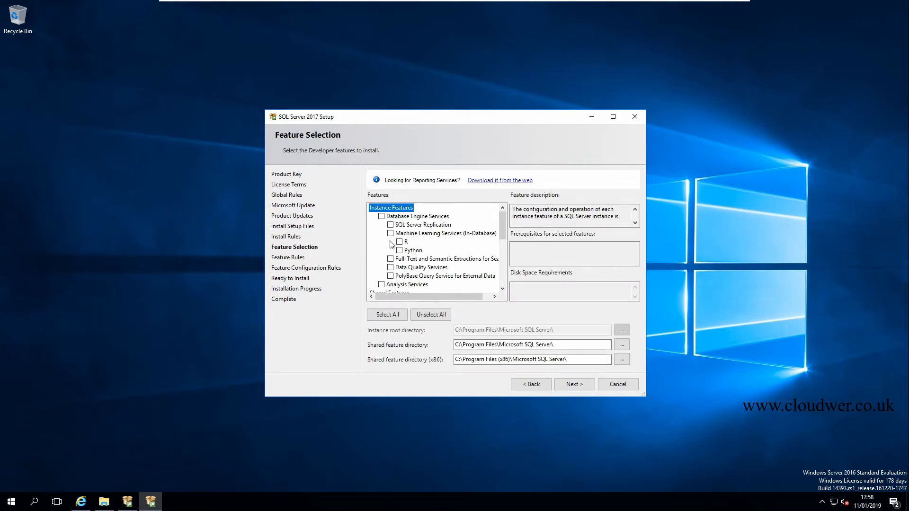
Select the Database Engine Services and Client Tools Connectivity features for installation, reviewing the rest of the feature list.
click(382, 217)
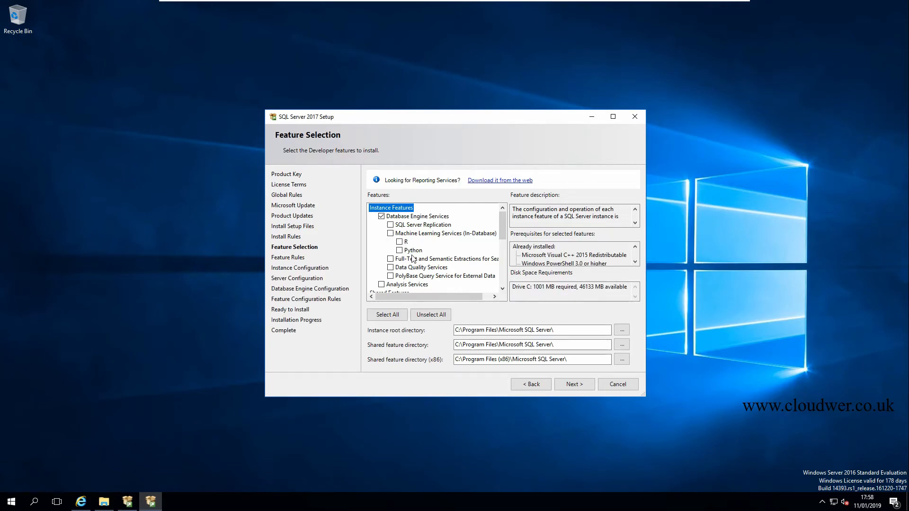
scroll(427, 260, down, 5)
scroll(448, 267, up, 3)
scroll(448, 266, down, 1)
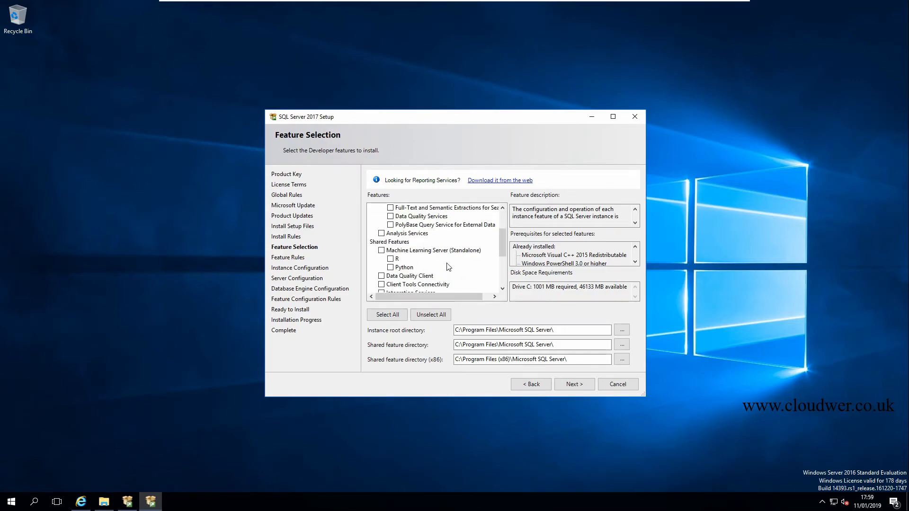
scroll(448, 266, down, 1)
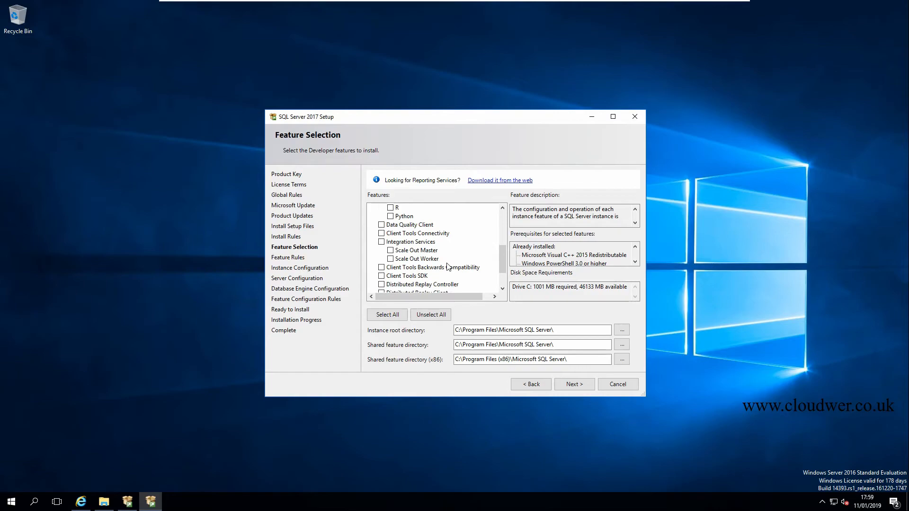
scroll(448, 267, down, 1)
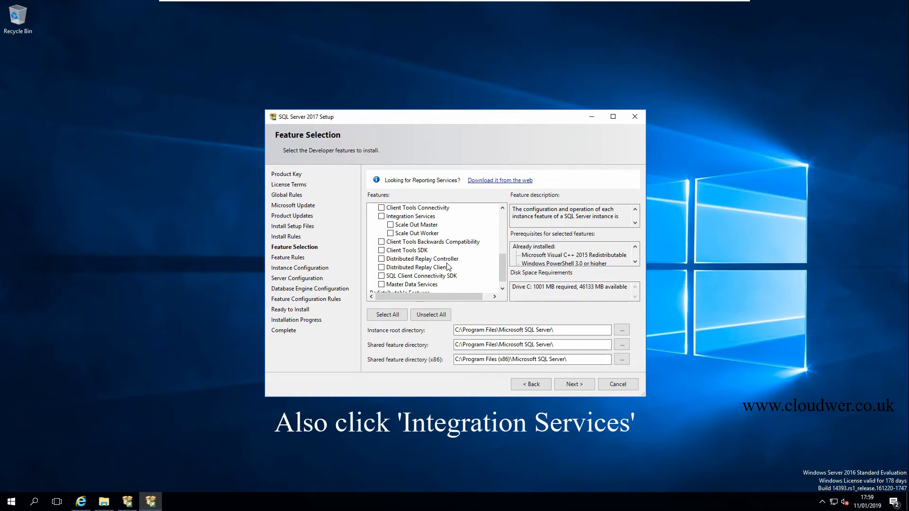
scroll(448, 267, down, 1)
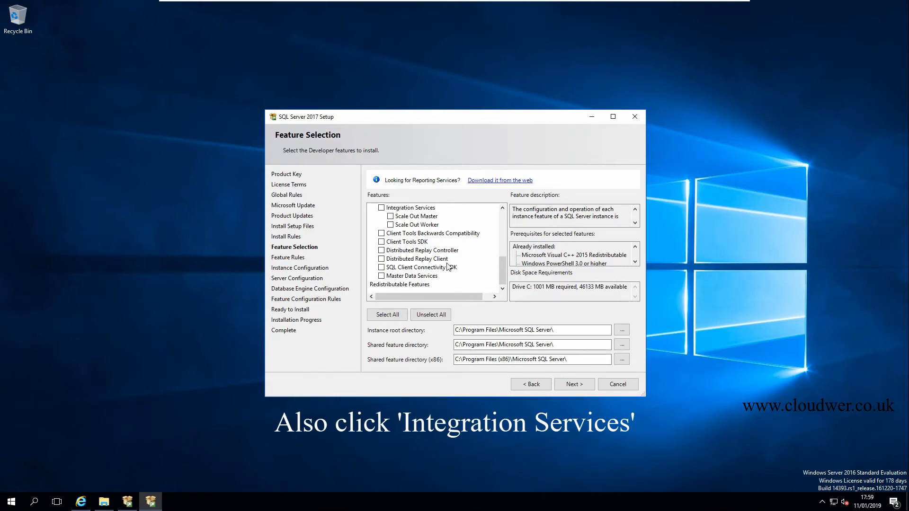
scroll(449, 267, up, 1)
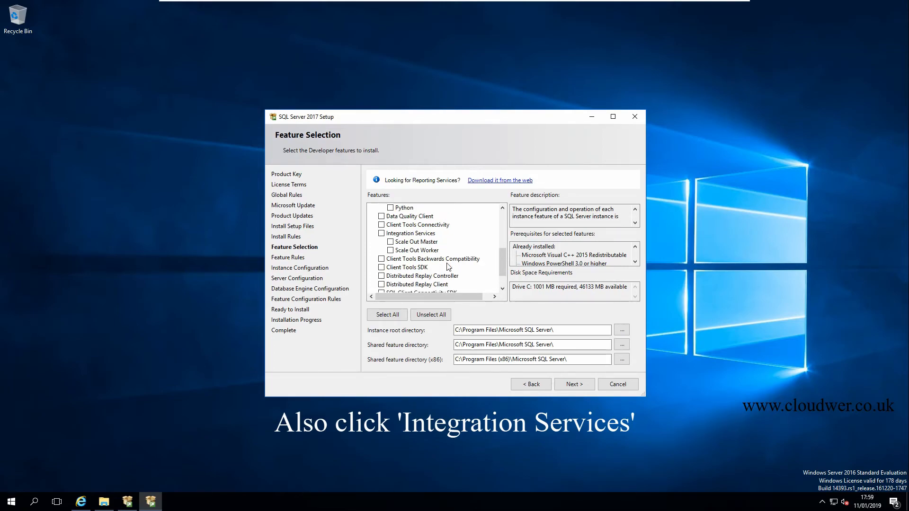
scroll(448, 267, up, 1)
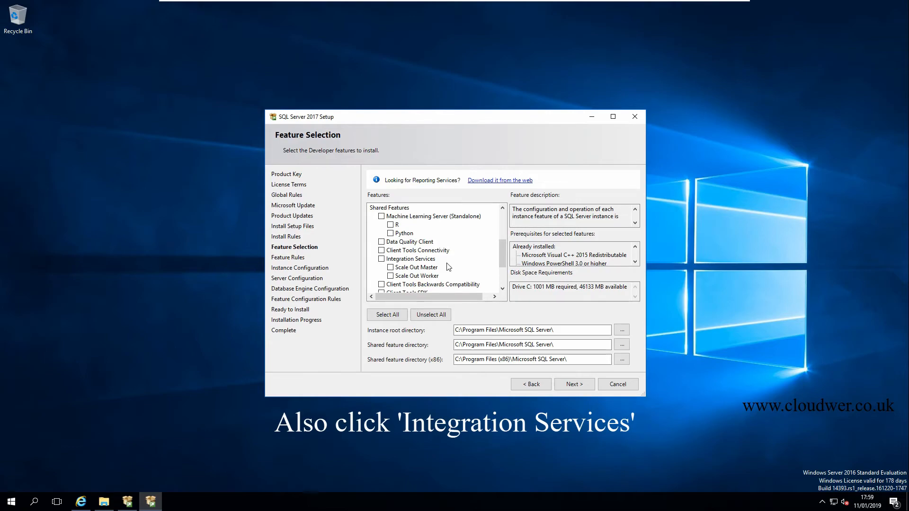
click(382, 251)
scroll(447, 237, down, 1)
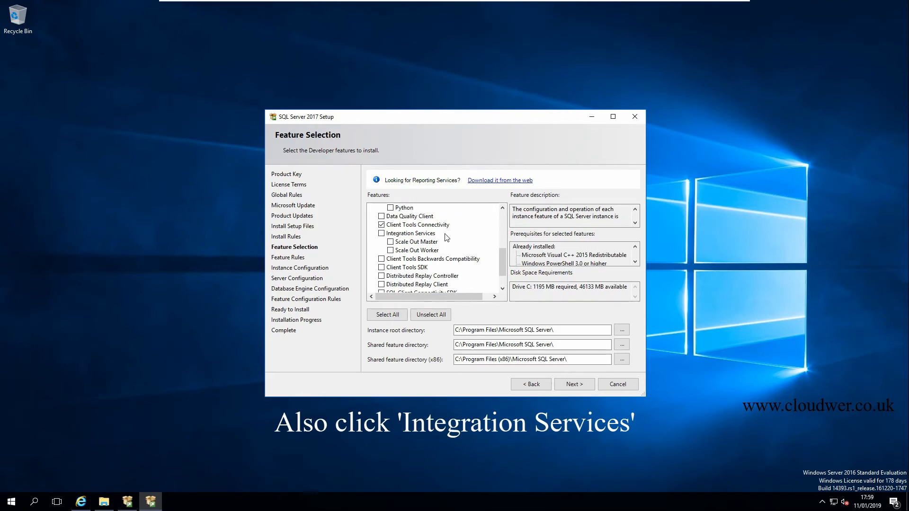
scroll(446, 237, down, 1)
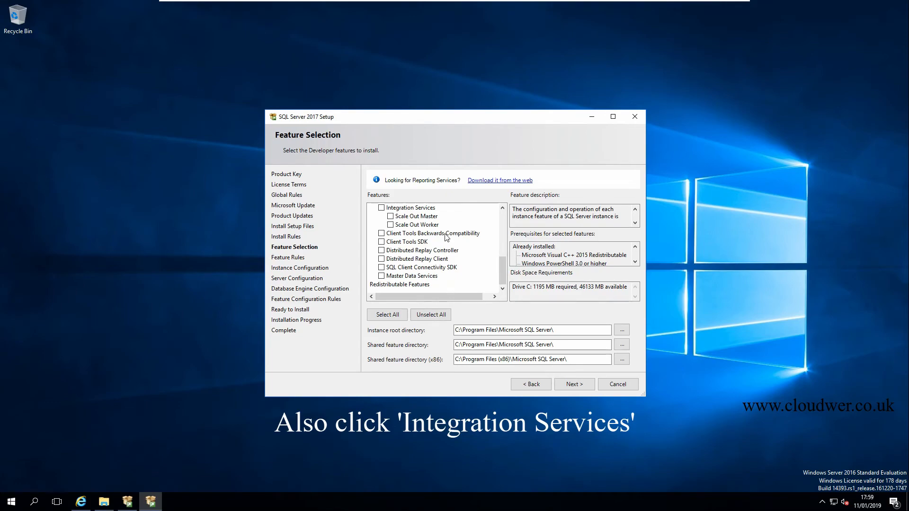
scroll(447, 237, up, 1)
scroll(447, 237, up, 1)
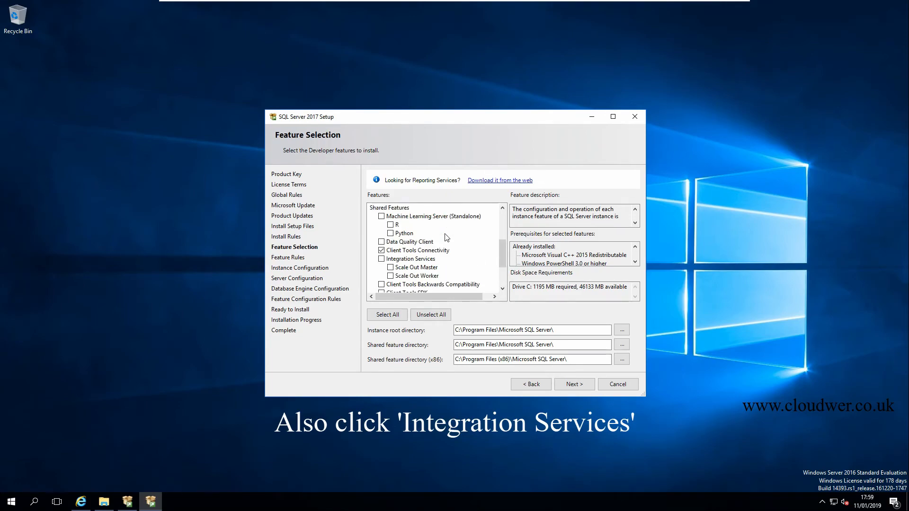
scroll(447, 238, up, 3)
scroll(447, 238, up, 1)
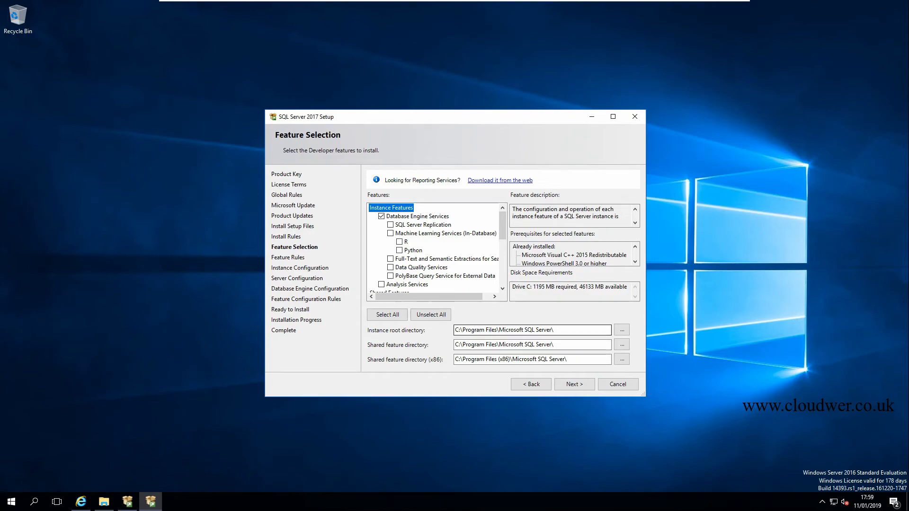
Keep the default instance with instance ID MSSQLSERVER and accept the default service accounts and startup types.
click(571, 386)
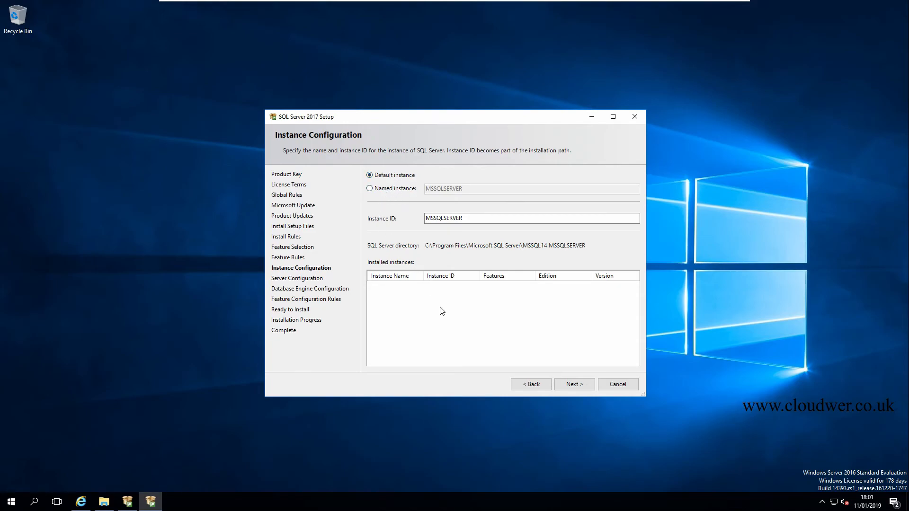
click(574, 384)
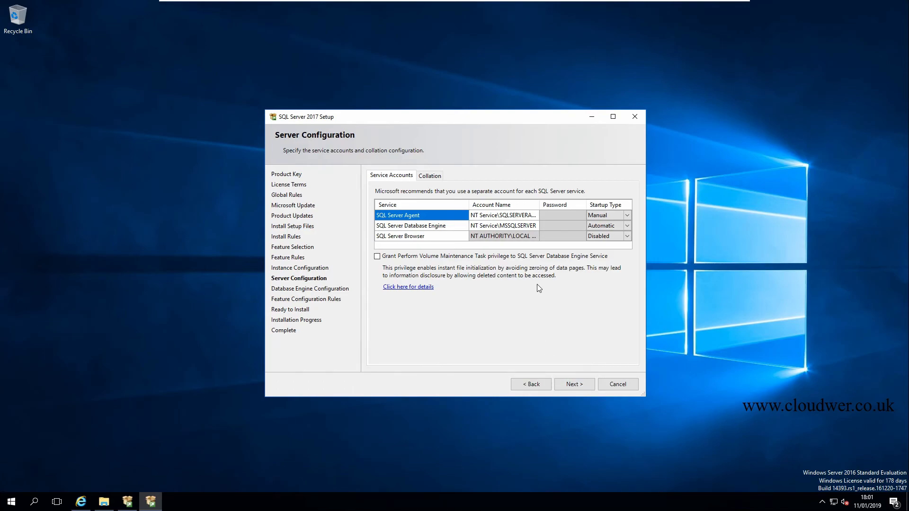
click(580, 386)
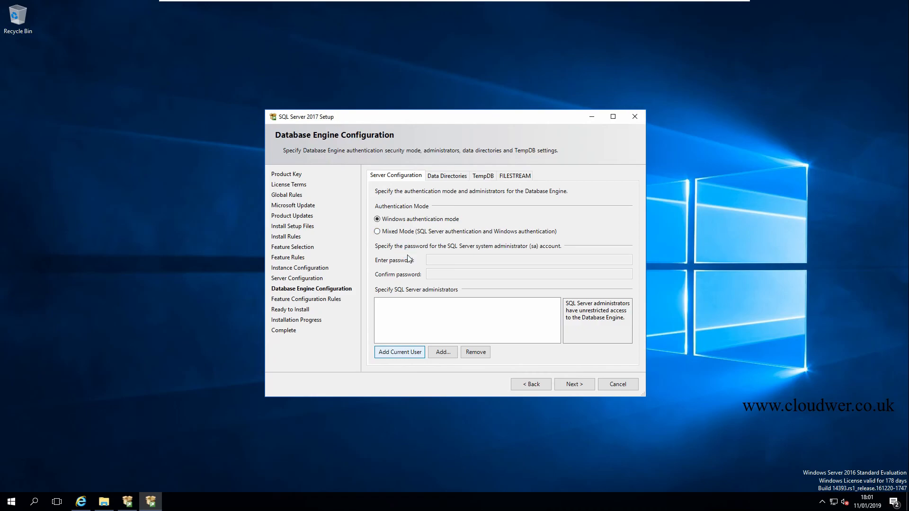
Set the Database Engine to Windows authentication mode with the current user as SQL Server administrator, and start the installation.
click(396, 353)
click(377, 220)
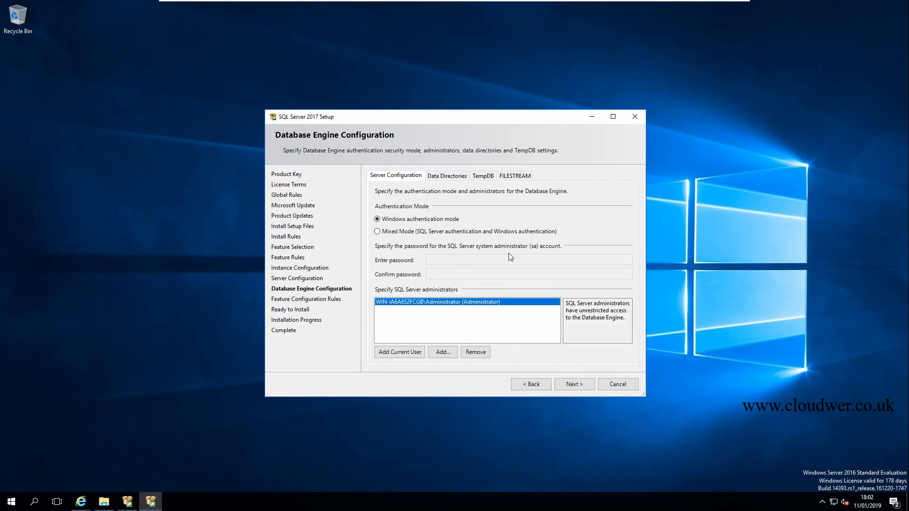
click(567, 386)
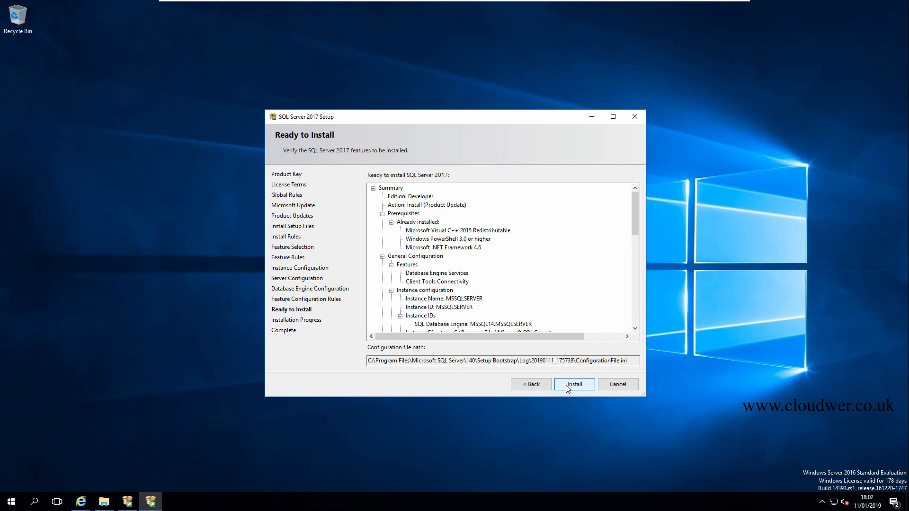
click(567, 386)
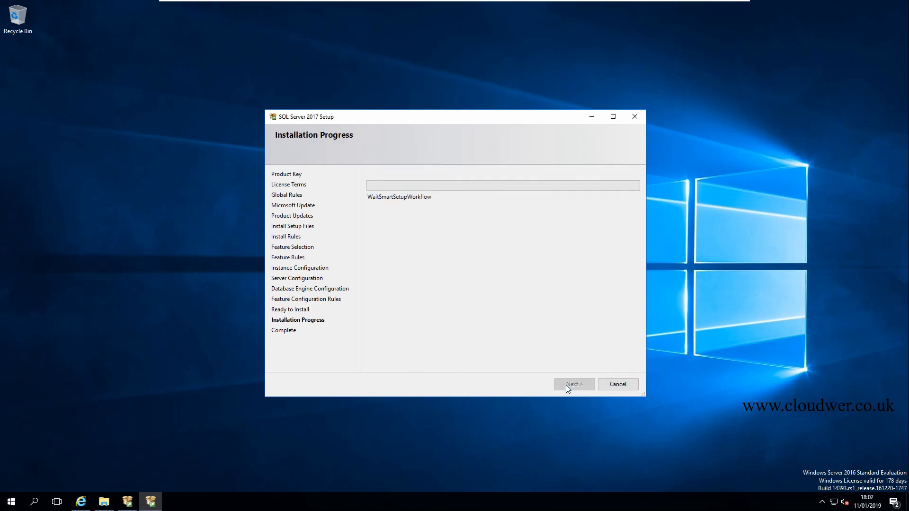